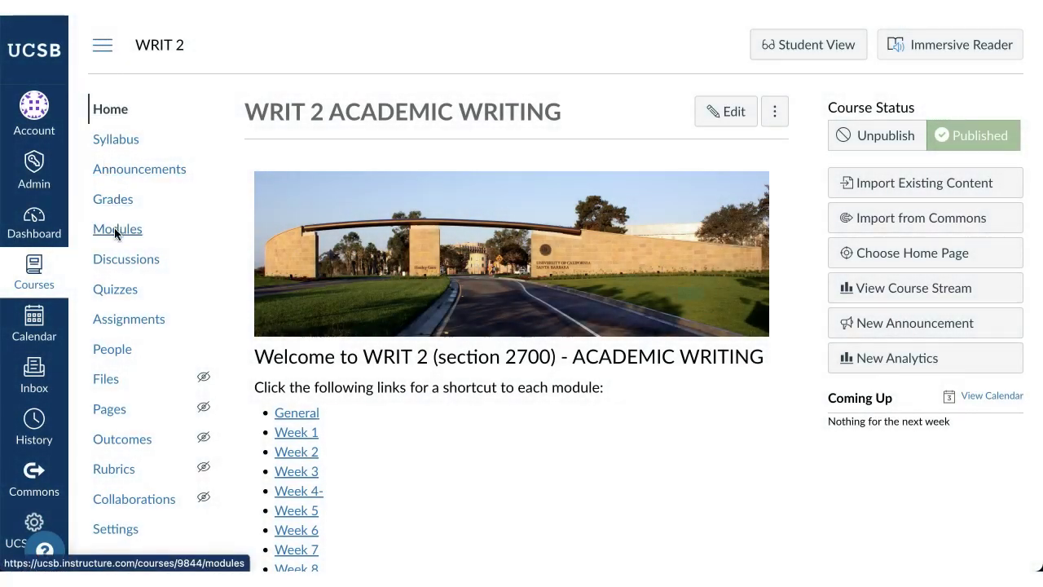
- Open the course Modules page and scroll through its module items
{"action": "left_click", "coordinate": [115, 230]}
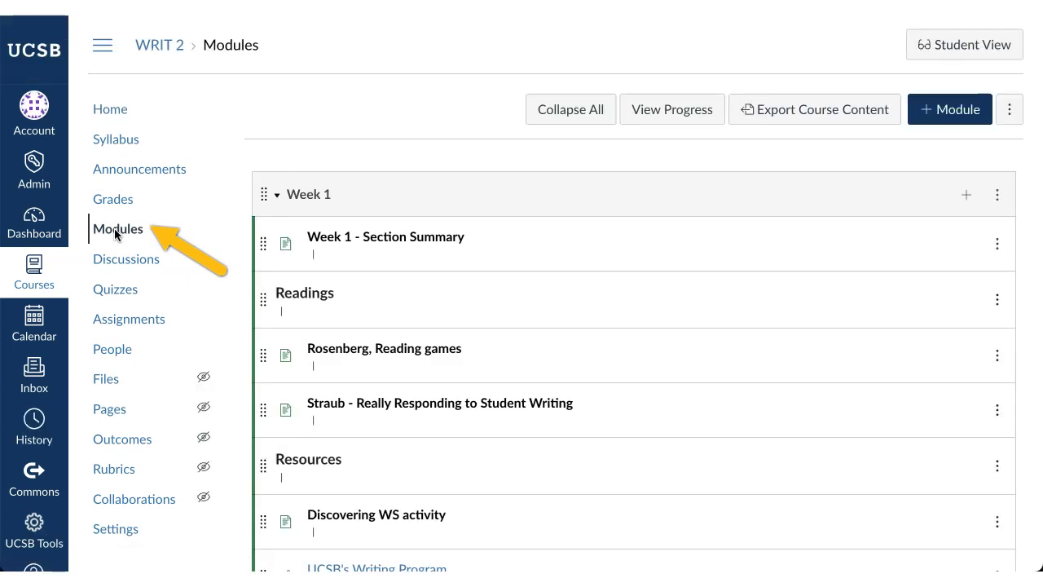
{"action": "scroll", "coordinate": [414, 369], "scroll_direction": "down", "scroll_amount": 3}
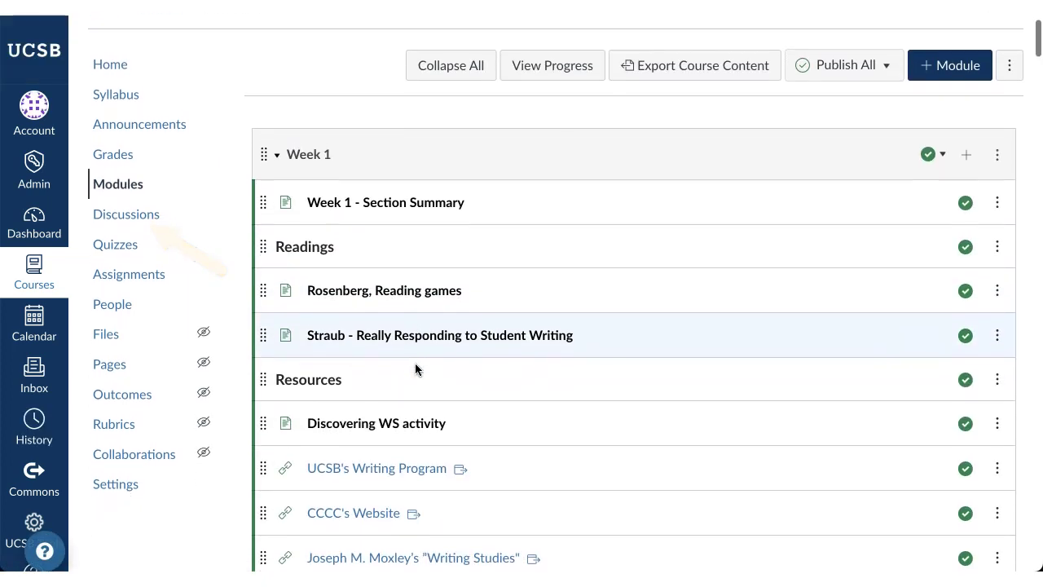
{"action": "scroll", "coordinate": [414, 369], "scroll_direction": "down", "scroll_amount": 3}
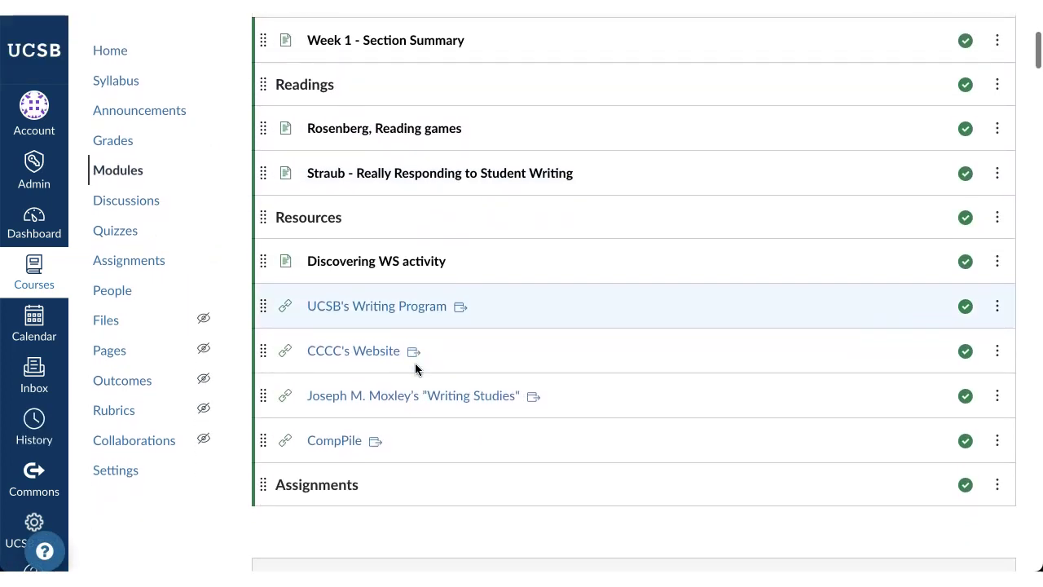
{"action": "scroll", "coordinate": [415, 368], "scroll_direction": "down", "scroll_amount": 3}
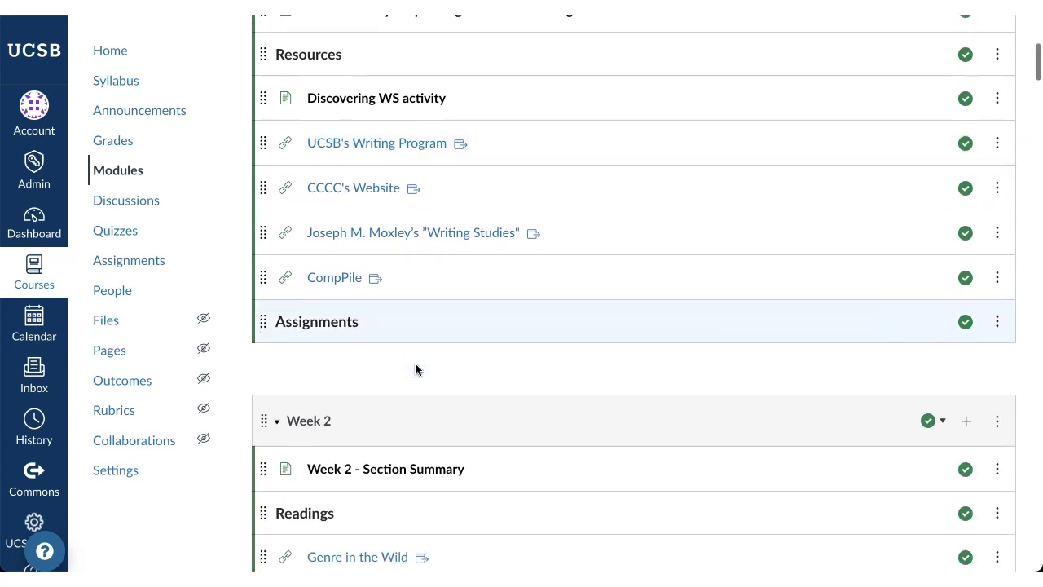
{"action": "scroll", "coordinate": [414, 369], "scroll_direction": "down", "scroll_amount": 3}
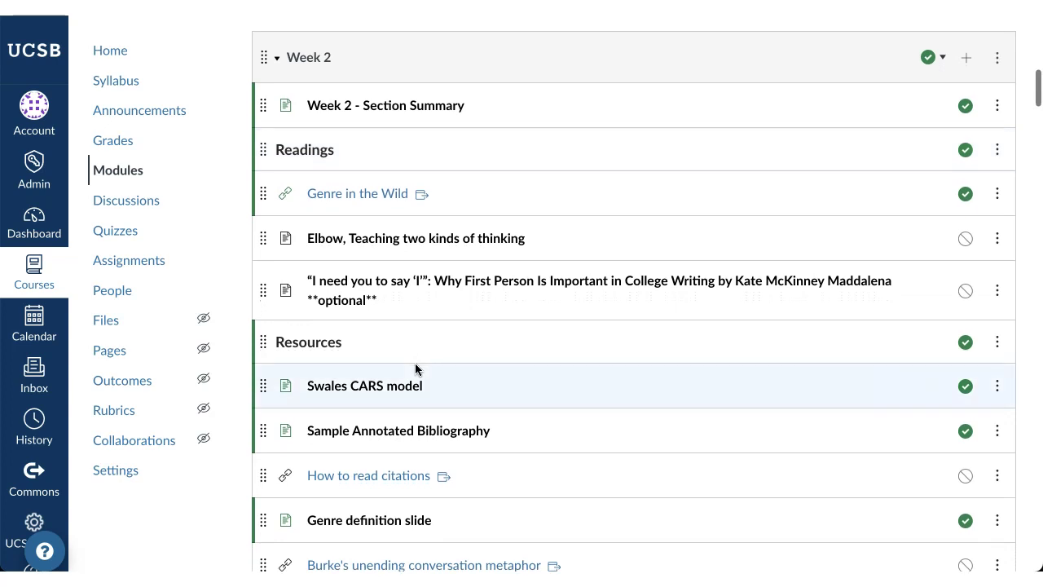
{"action": "scroll", "coordinate": [415, 369], "scroll_direction": "down", "scroll_amount": 2}
{"action": "scroll", "coordinate": [415, 368], "scroll_direction": "down", "scroll_amount": 1}
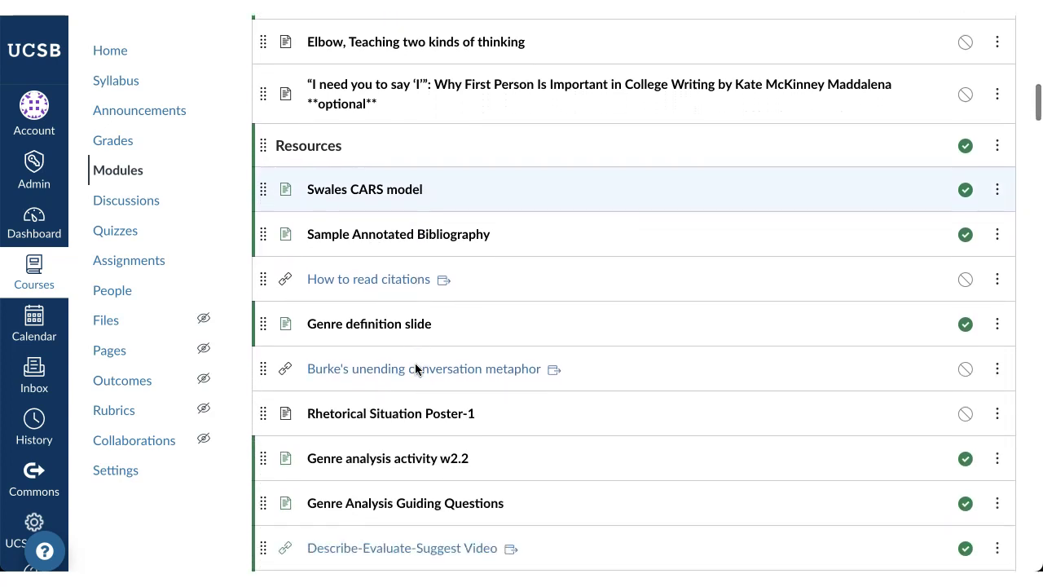
{"action": "scroll", "coordinate": [415, 369], "scroll_direction": "down", "scroll_amount": 2}
{"action": "scroll", "coordinate": [415, 368], "scroll_direction": "down", "scroll_amount": 2}
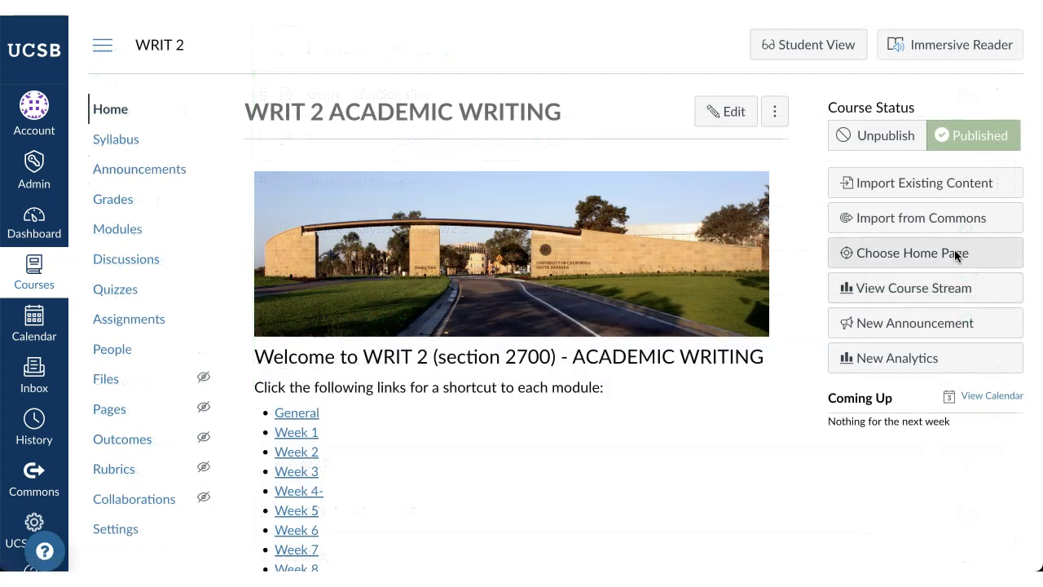
- Try each home page option, from Activity Stream to Syllabus, without saving, then open Syllabus
{"action": "left_click", "coordinate": [955, 254]}
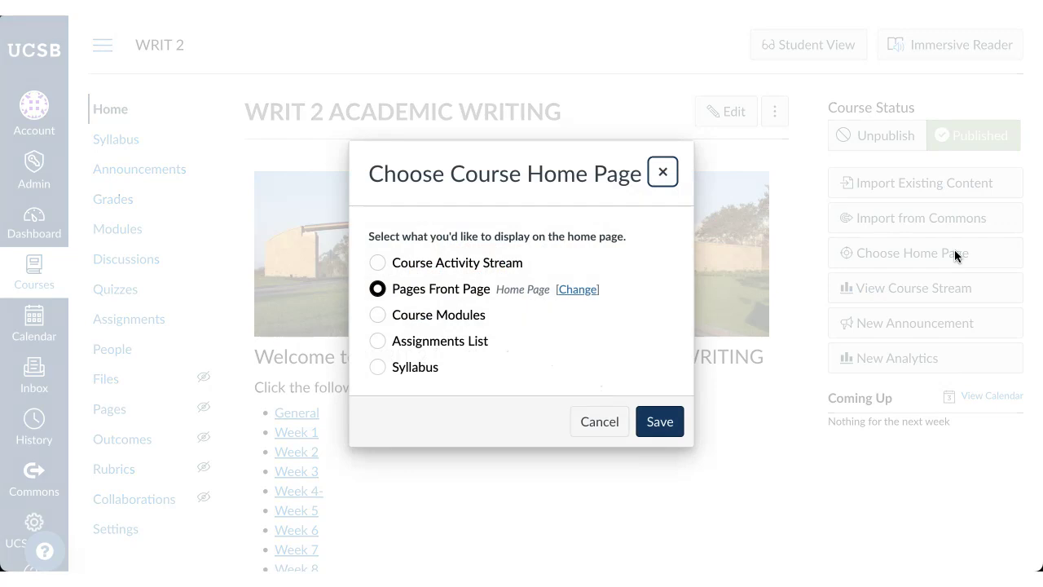
{"action": "left_click", "coordinate": [379, 263]}
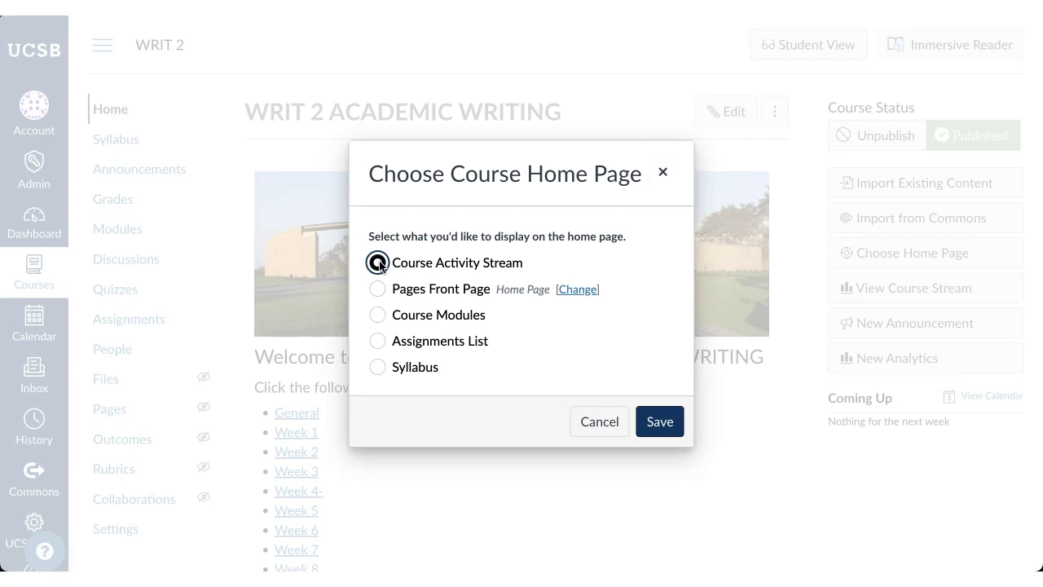
{"action": "left_click", "coordinate": [378, 288]}
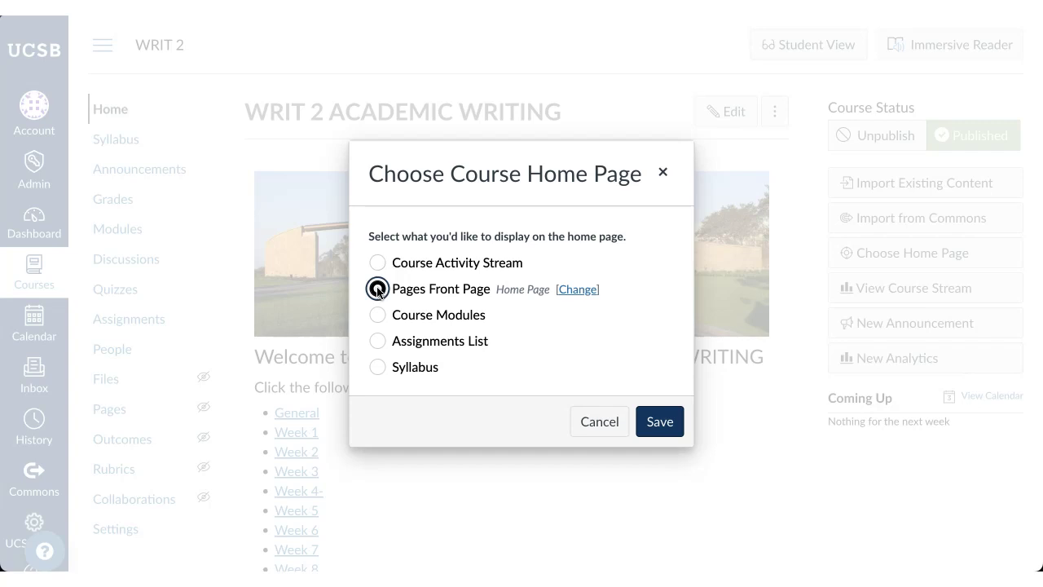
{"action": "left_click", "coordinate": [378, 314]}
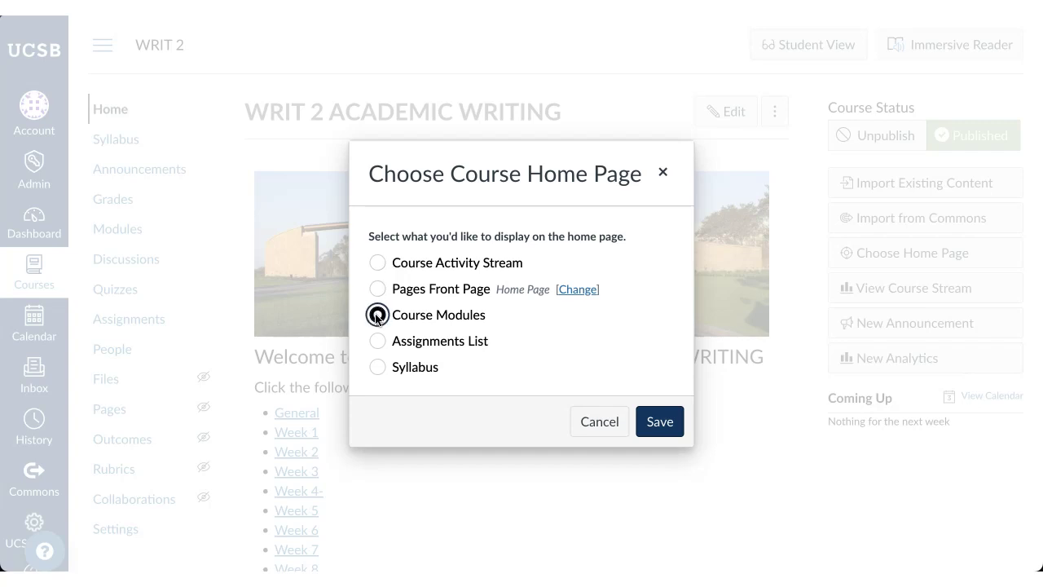
{"action": "left_click", "coordinate": [377, 343]}
{"action": "left_click", "coordinate": [377, 367]}
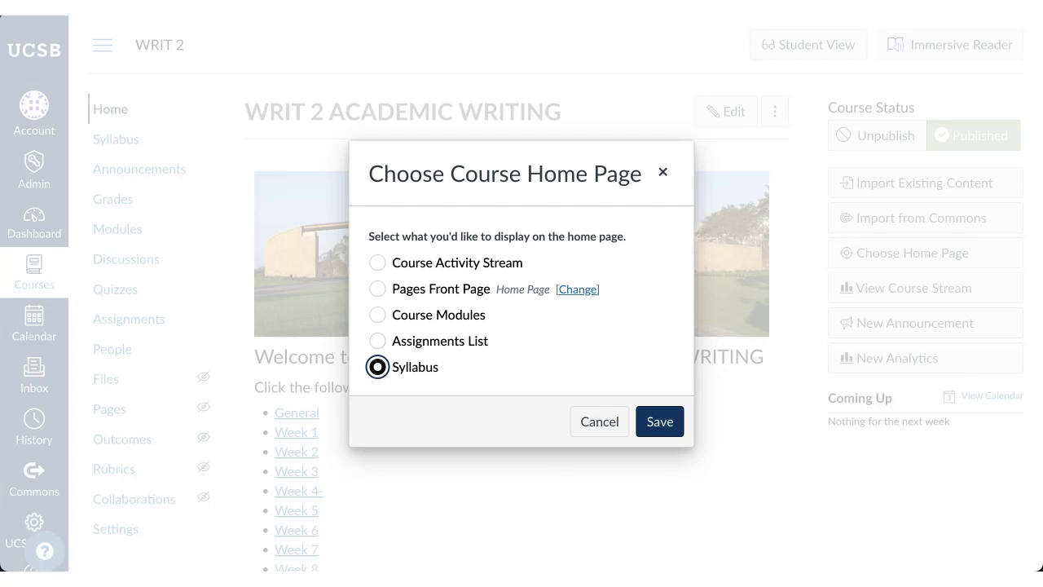
{"action": "key", "text": "Escape"}
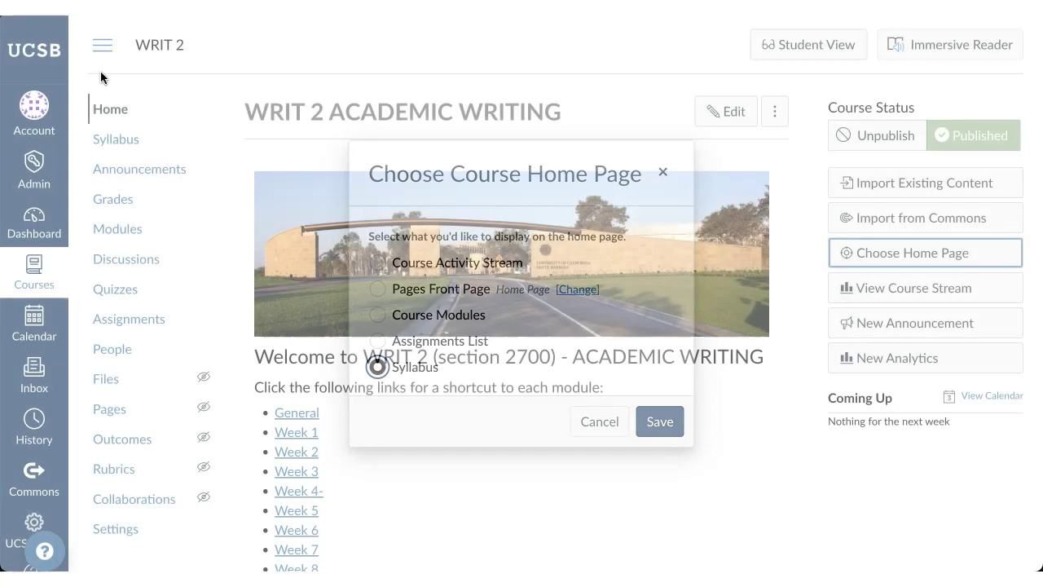
{"action": "left_click", "coordinate": [121, 143]}
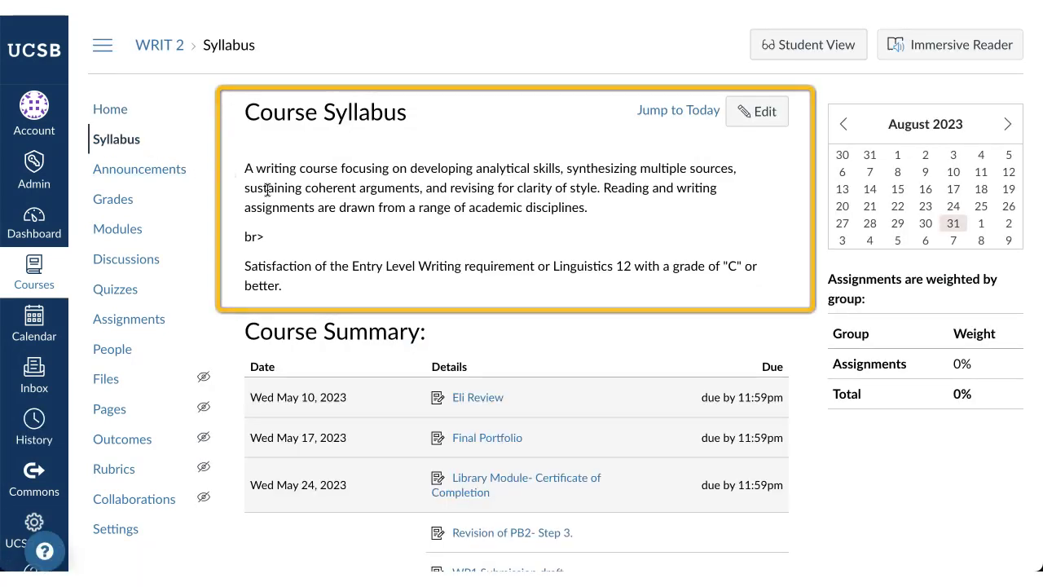
- Scroll through the Syllabus and its Course Summary of dated assignments
{"action": "scroll", "coordinate": [384, 444], "scroll_direction": "down", "scroll_amount": 2}
{"action": "scroll", "coordinate": [384, 444], "scroll_direction": "down", "scroll_amount": 2}
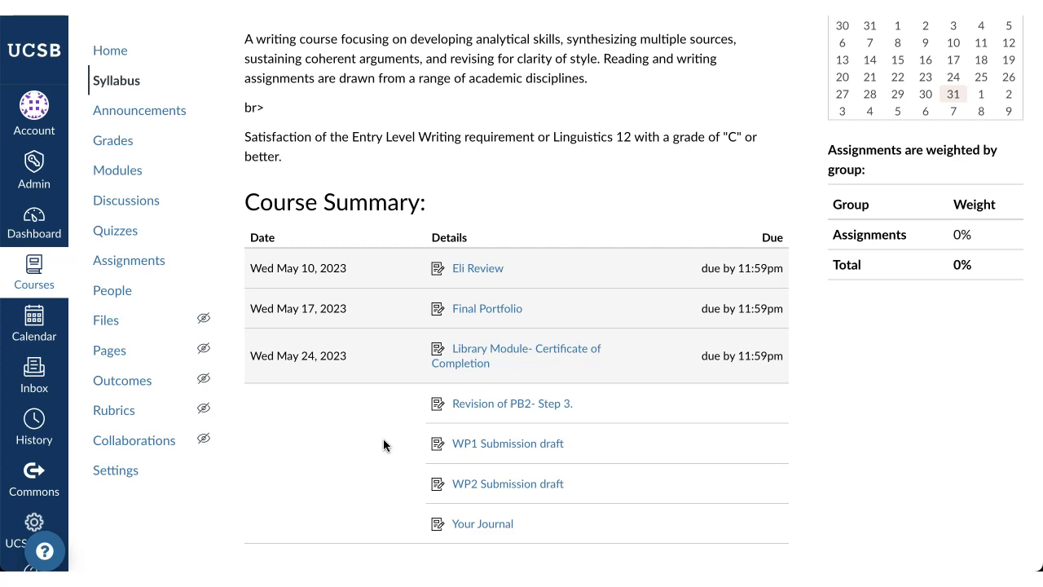
{"action": "scroll", "coordinate": [383, 438], "scroll_direction": "up", "scroll_amount": 2}
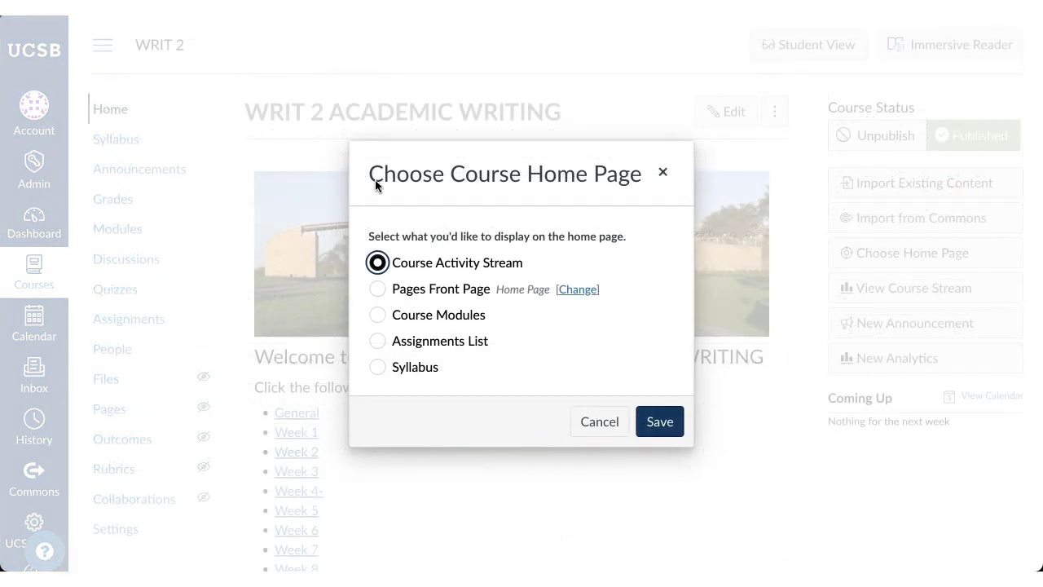
- Save Pages Front Page as the WRIT 2 course home page
{"action": "left_click", "coordinate": [378, 290]}
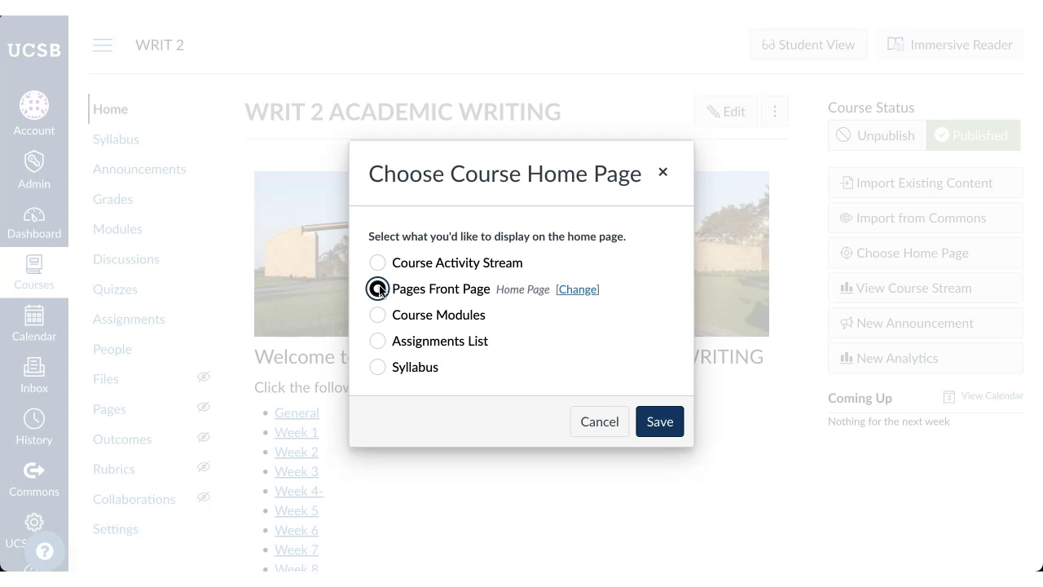
{"action": "left_click", "coordinate": [660, 421]}
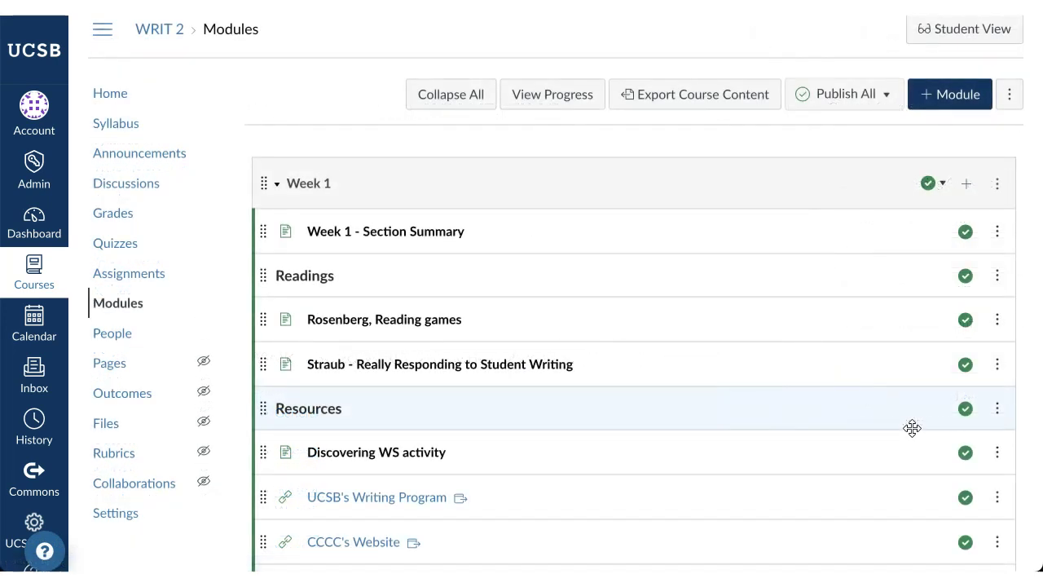
- Show the Edit, Duplicate and Remove actions for the Straub reading item
{"action": "left_click", "coordinate": [997, 364]}
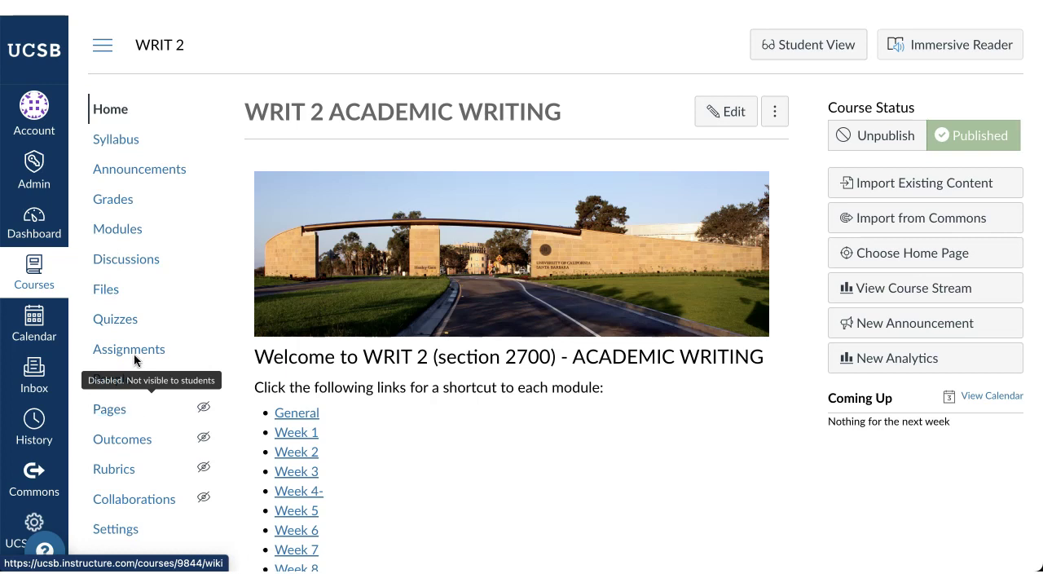
- Open the course Files page and scroll through it
{"action": "left_click", "coordinate": [104, 290]}
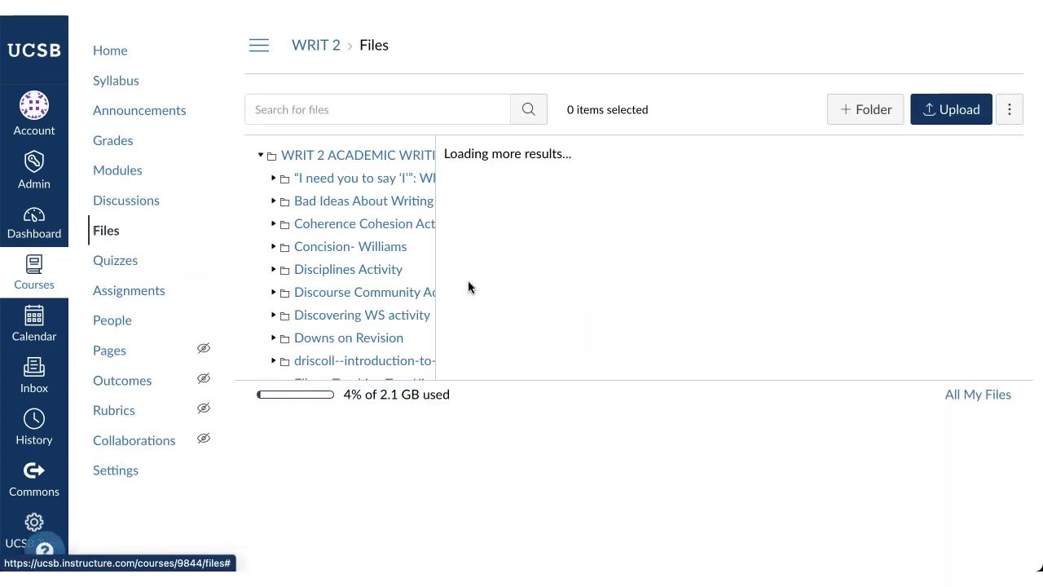
{"action": "scroll", "coordinate": [532, 477], "scroll_direction": "down", "scroll_amount": 5}
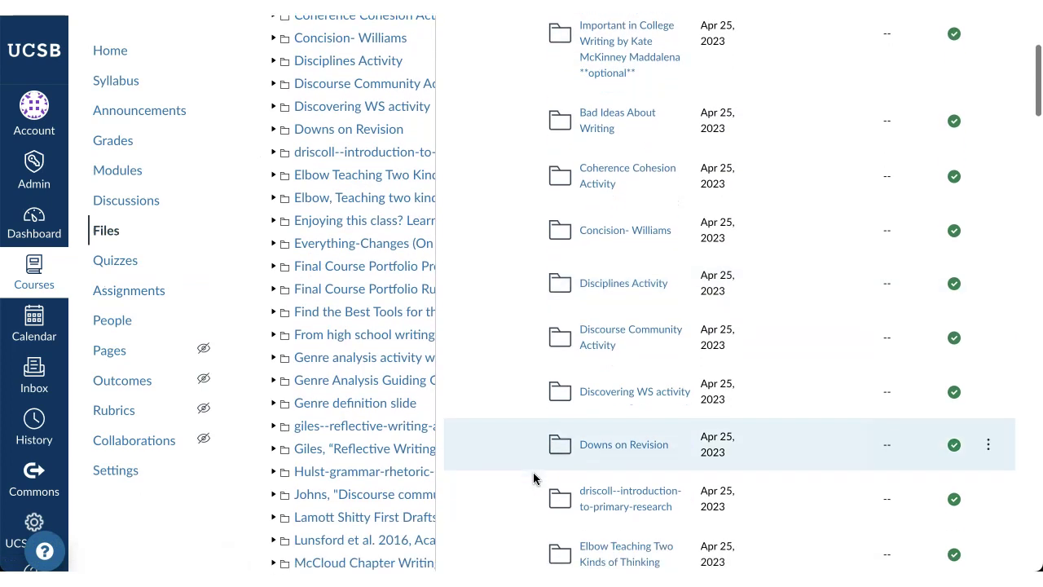
{"action": "scroll", "coordinate": [532, 477], "scroll_direction": "down", "scroll_amount": 4}
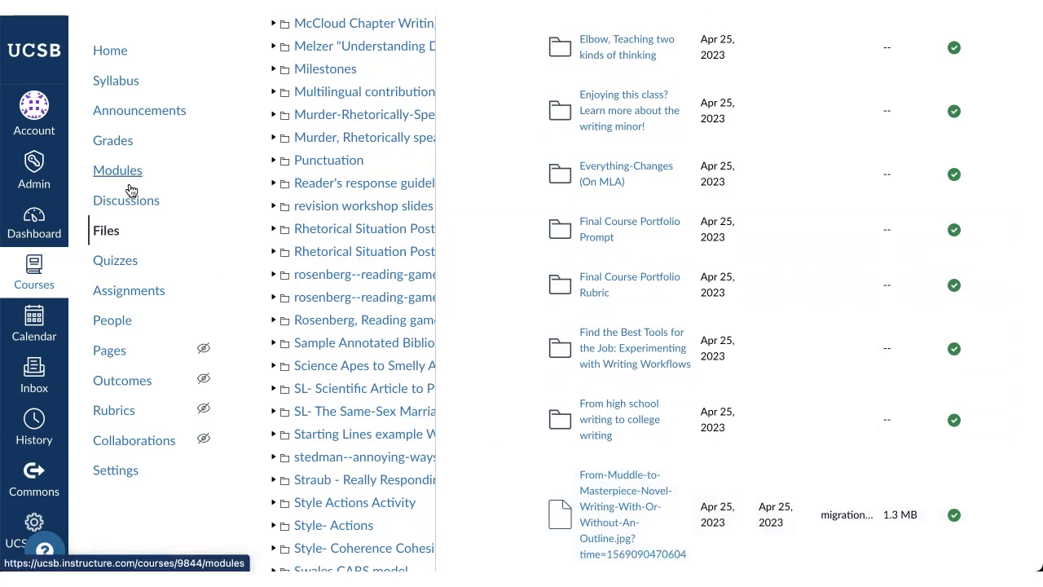
- Return to Modules and scroll through the Week 1 readings, resources and assignments
{"action": "left_click", "coordinate": [128, 177]}
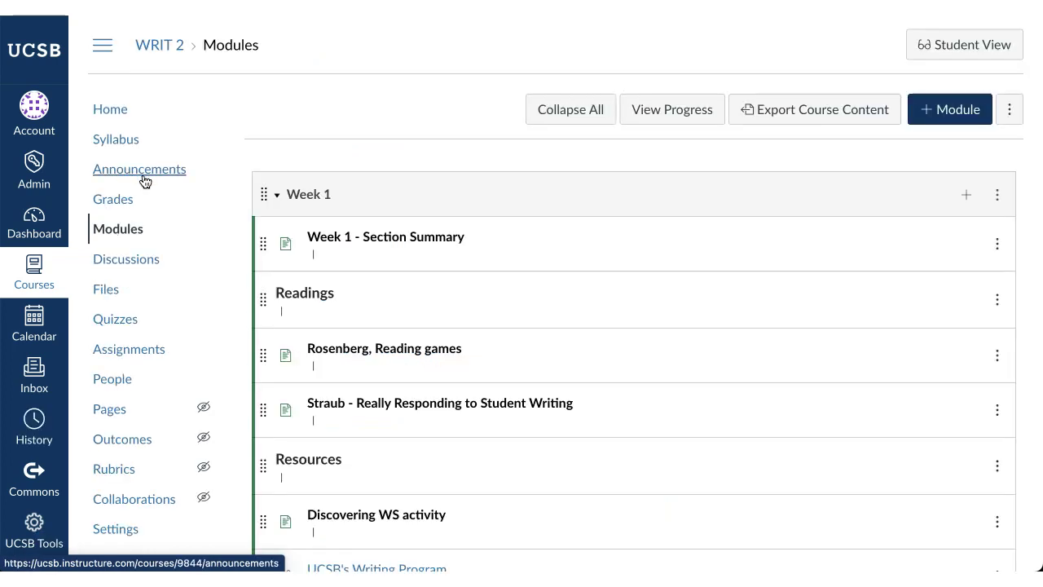
{"action": "scroll", "coordinate": [364, 417], "scroll_direction": "down", "scroll_amount": 3}
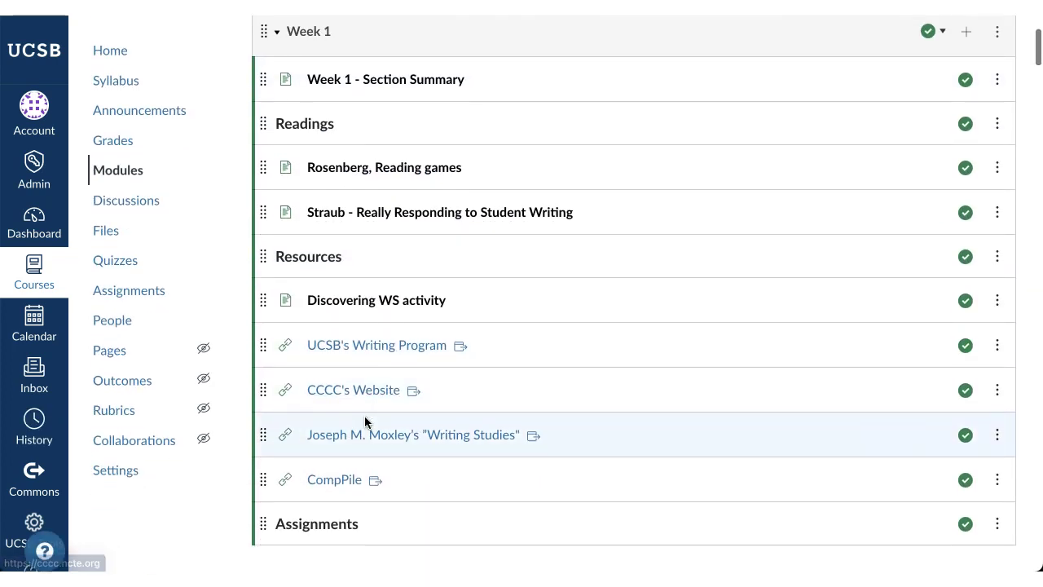
{"action": "scroll", "coordinate": [364, 417], "scroll_direction": "down", "scroll_amount": 2}
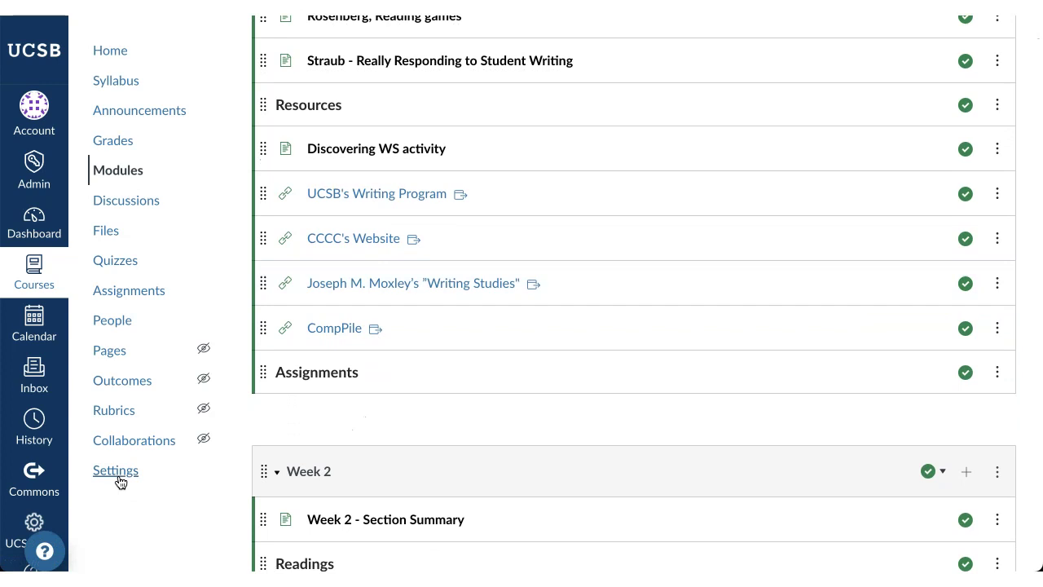
- In course Settings > Navigation, drag Files into the hidden items list
{"action": "left_click", "coordinate": [120, 480]}
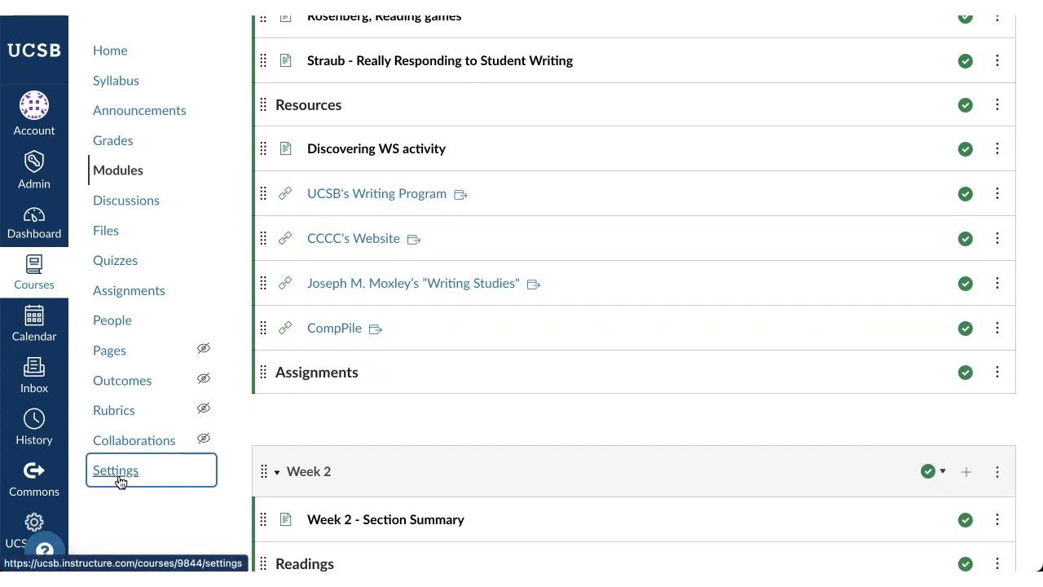
{"action": "left_click", "coordinate": [453, 115]}
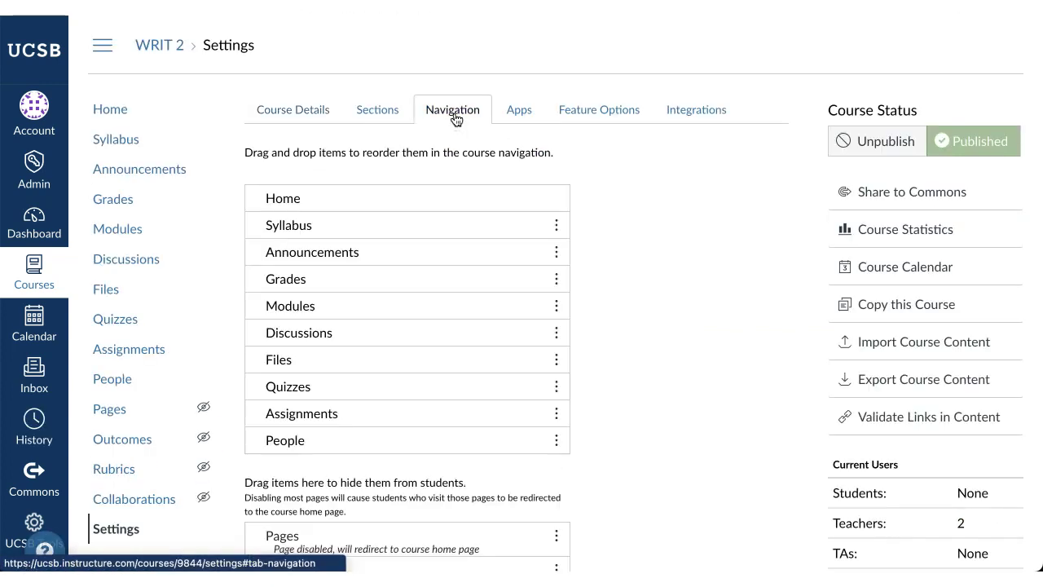
{"action": "scroll", "coordinate": [456, 397], "scroll_direction": "down", "scroll_amount": 4}
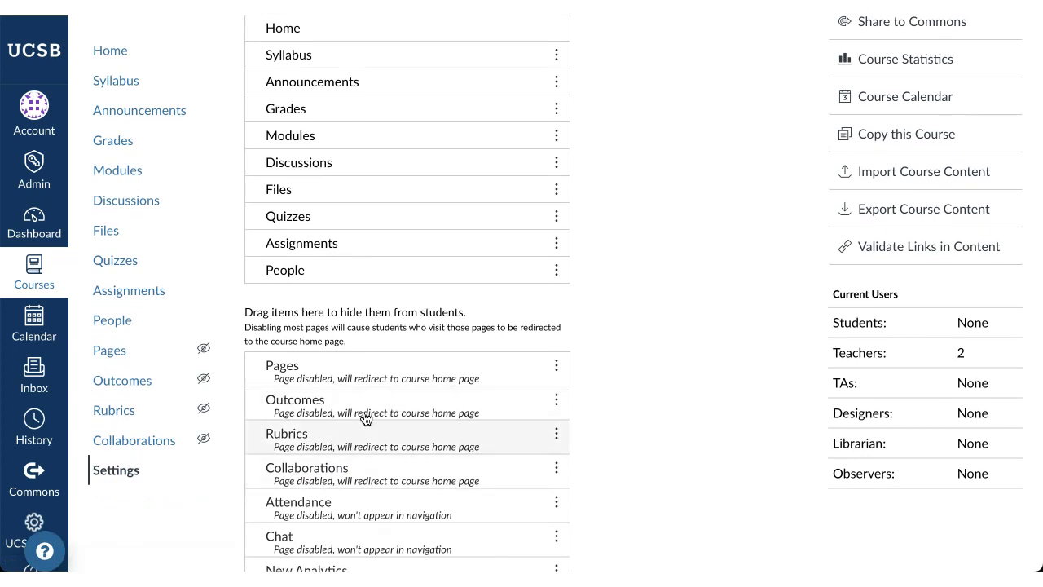
{"action": "left_click_drag", "start_coordinate": [345, 203], "coordinate": [363, 419]}
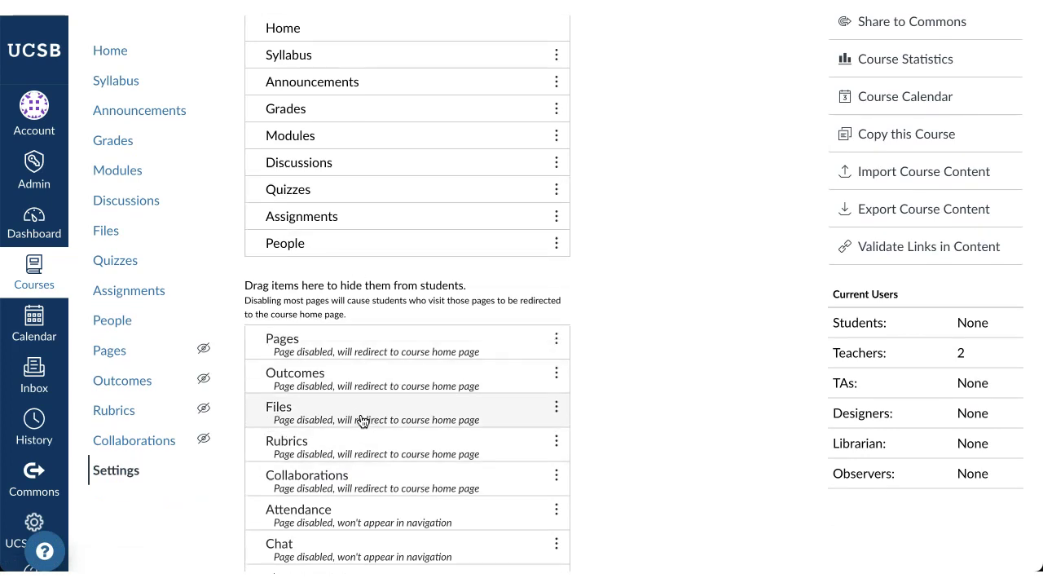
- Move Discussions below Announcements and save the new navigation order
{"action": "scroll", "coordinate": [361, 420], "scroll_direction": "down", "scroll_amount": 1}
{"action": "scroll", "coordinate": [363, 420], "scroll_direction": "down", "scroll_amount": 3}
{"action": "scroll", "coordinate": [364, 272], "scroll_direction": "up", "scroll_amount": 6}
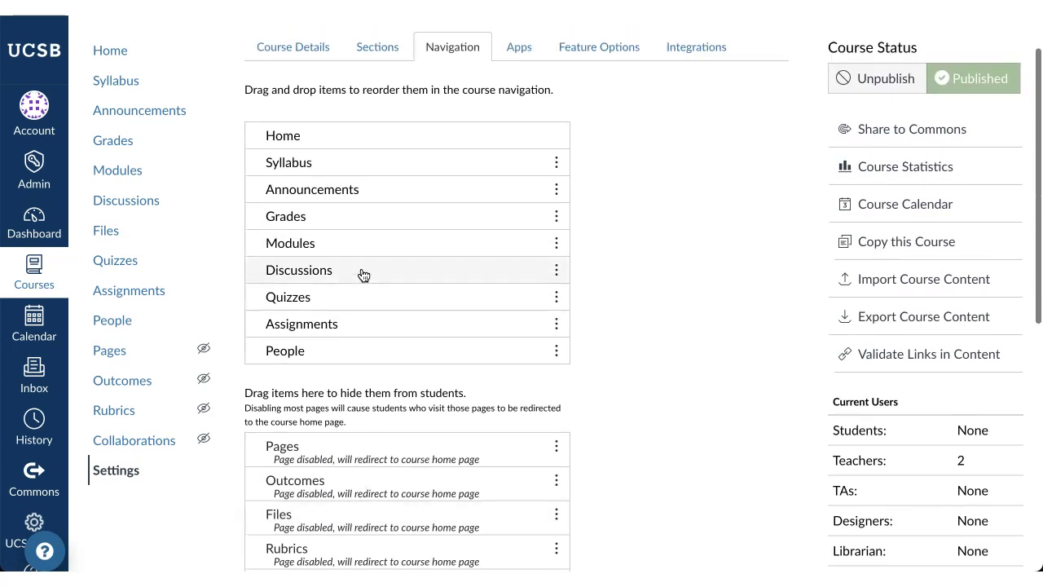
{"action": "left_click_drag", "start_coordinate": [364, 272], "coordinate": [460, 313]}
{"action": "scroll", "coordinate": [716, 317], "scroll_direction": "down", "scroll_amount": 10}
{"action": "scroll", "coordinate": [716, 317], "scroll_direction": "down", "scroll_amount": 3}
{"action": "left_click", "coordinate": [277, 526]}
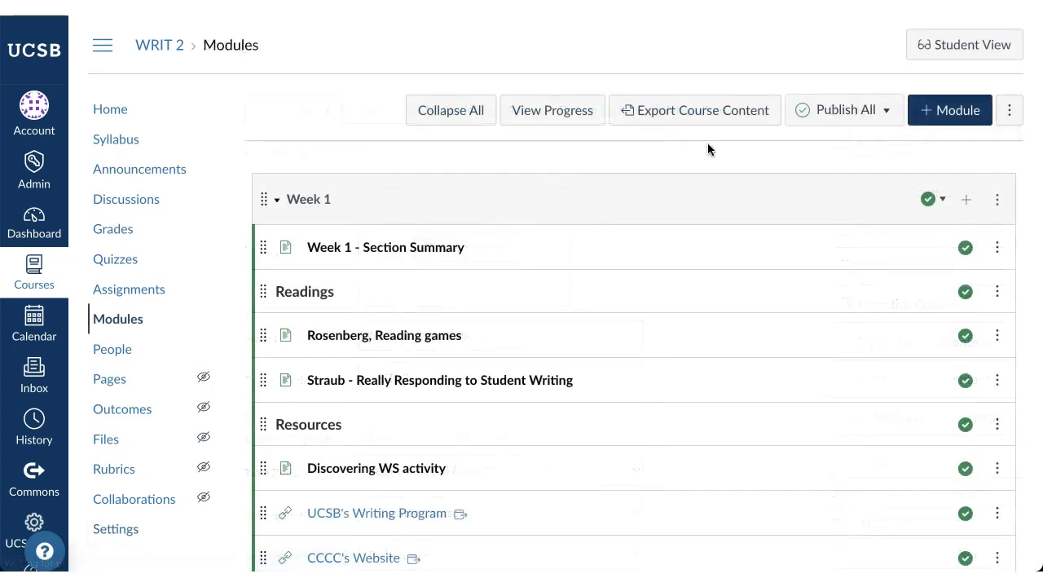
- Browse the item types available to add to the Week 1 module
{"action": "left_click", "coordinate": [966, 201]}
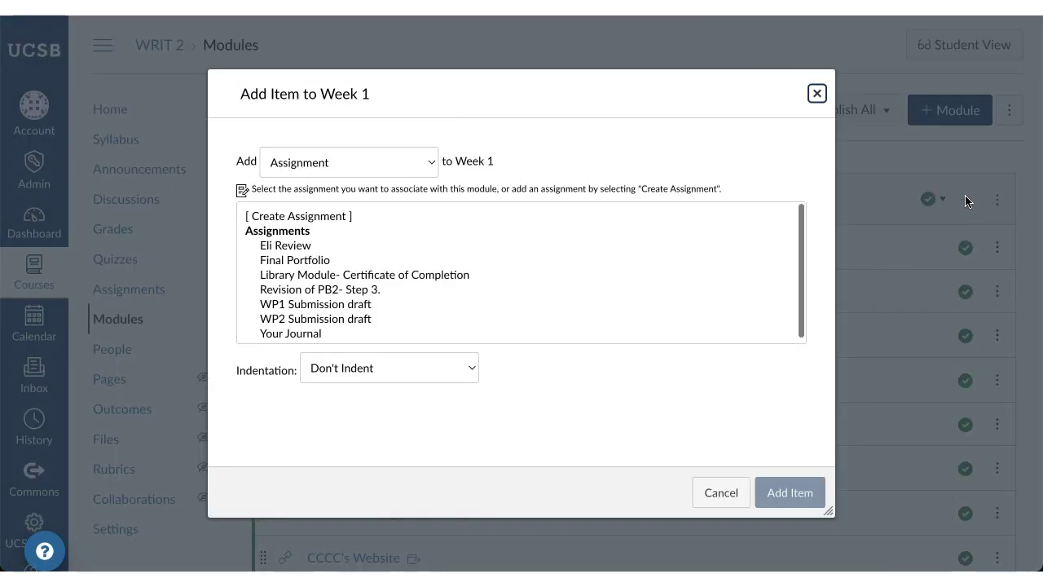
{"action": "left_click", "coordinate": [400, 161]}
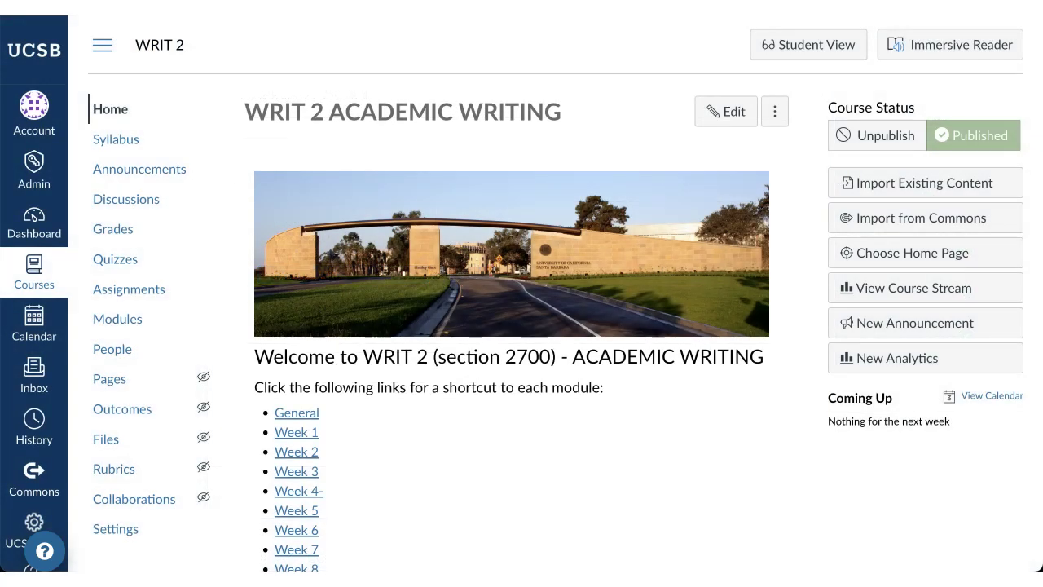
- Open Edit Assignment Dates from the Assignments page options menu
{"action": "left_click", "coordinate": [128, 296]}
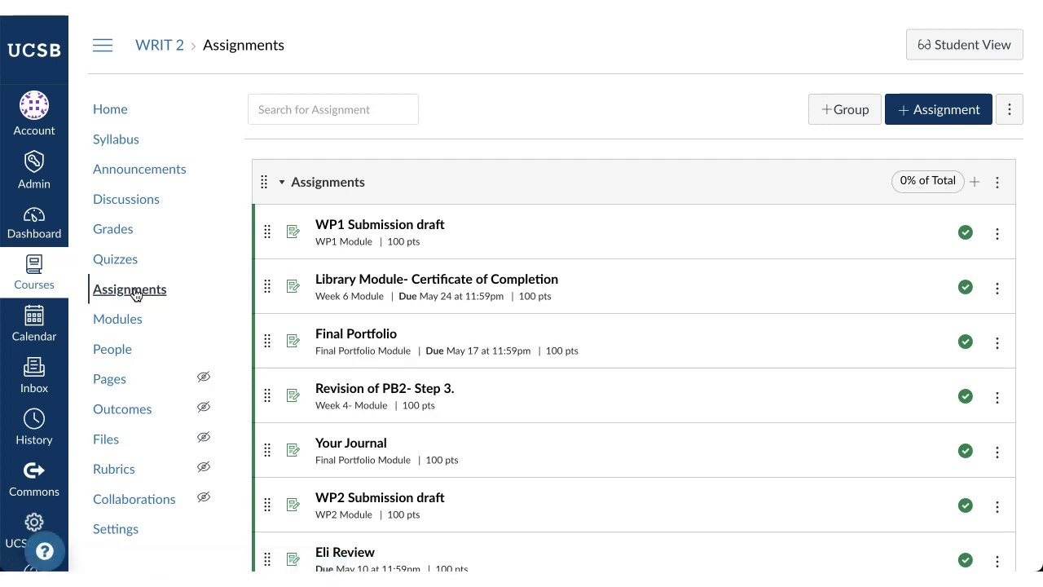
{"action": "left_click", "coordinate": [1013, 112]}
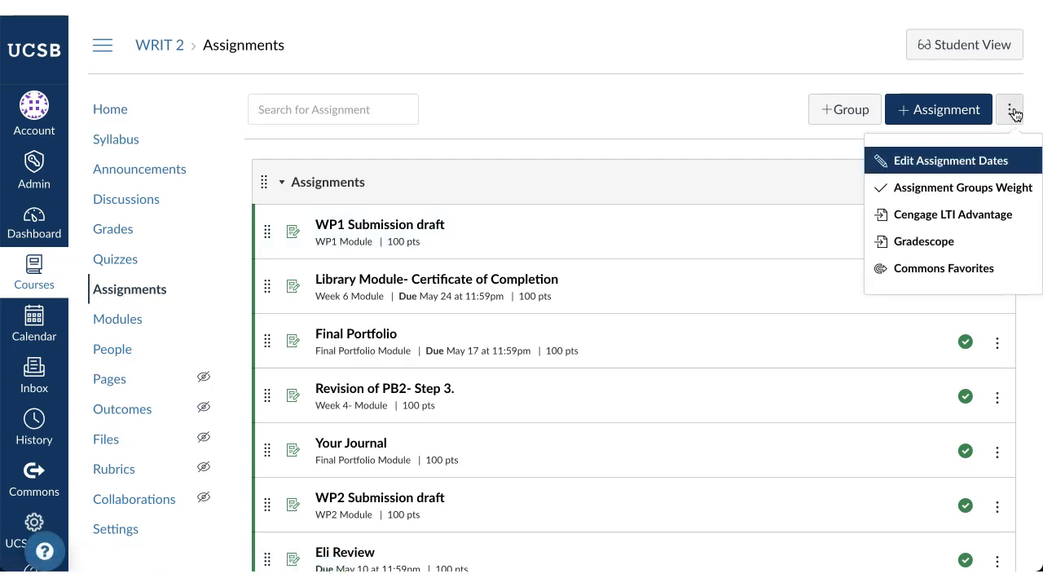
{"action": "left_click", "coordinate": [979, 163]}
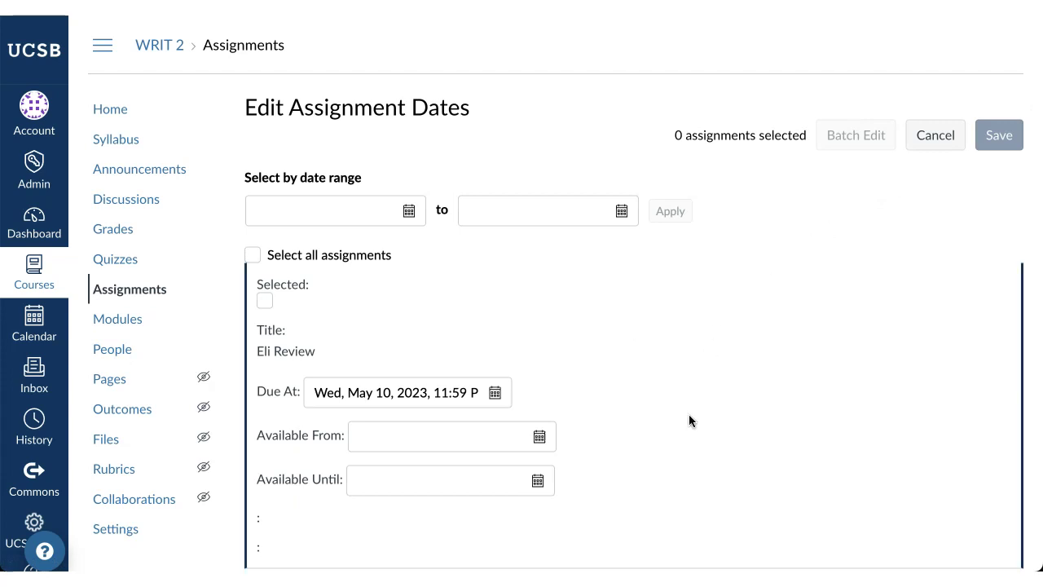
- Select all seven assignments and open Batch Edit Dates with Shift Dates chosen
{"action": "scroll", "coordinate": [688, 413], "scroll_direction": "down", "scroll_amount": 2}
{"action": "scroll", "coordinate": [689, 416], "scroll_direction": "down", "scroll_amount": 3}
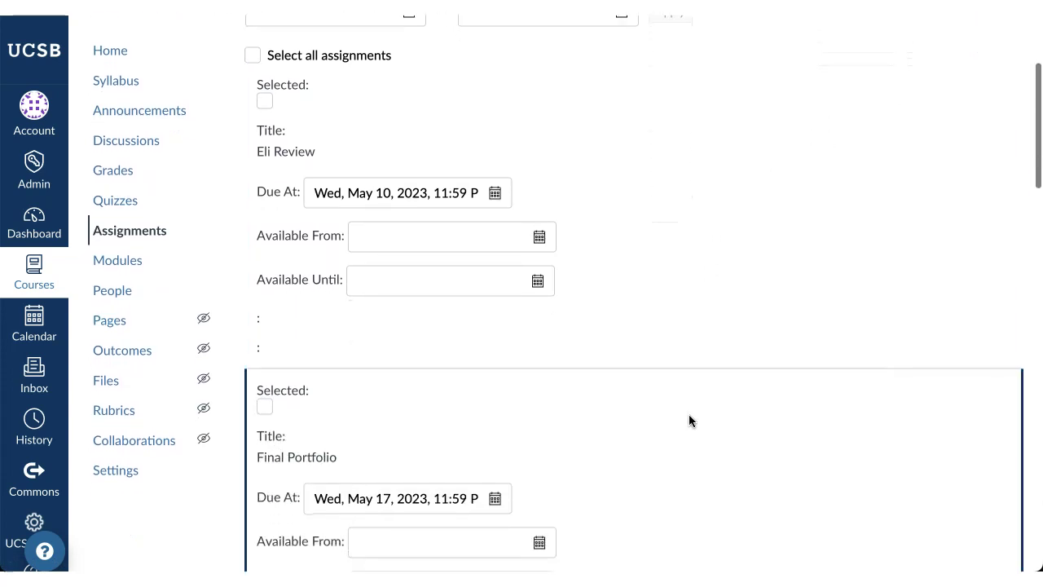
{"action": "scroll", "coordinate": [688, 419], "scroll_direction": "down", "scroll_amount": 3}
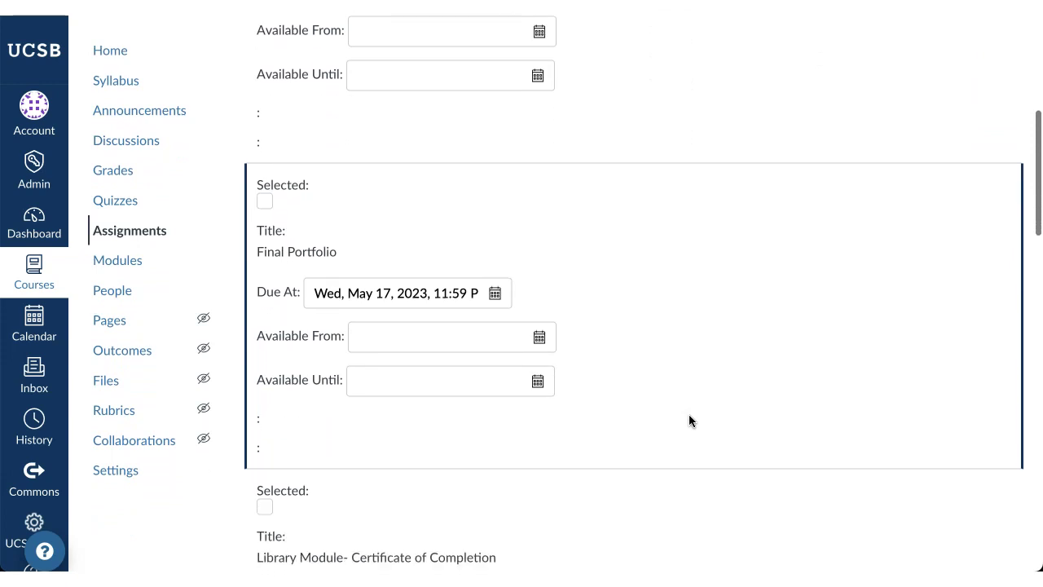
{"action": "scroll", "coordinate": [689, 417], "scroll_direction": "up", "scroll_amount": 5}
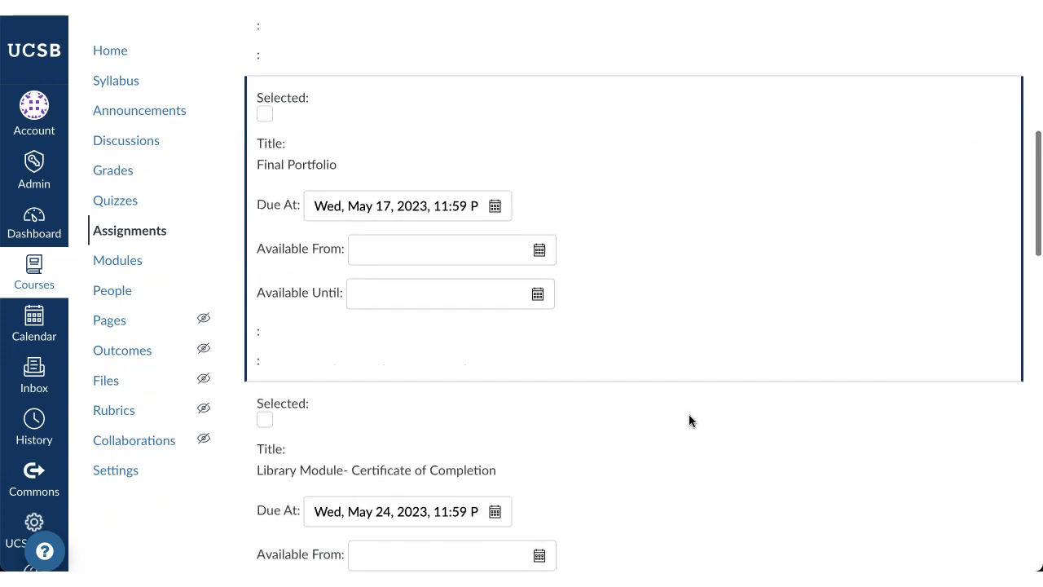
{"action": "scroll", "coordinate": [686, 411], "scroll_direction": "up", "scroll_amount": 1}
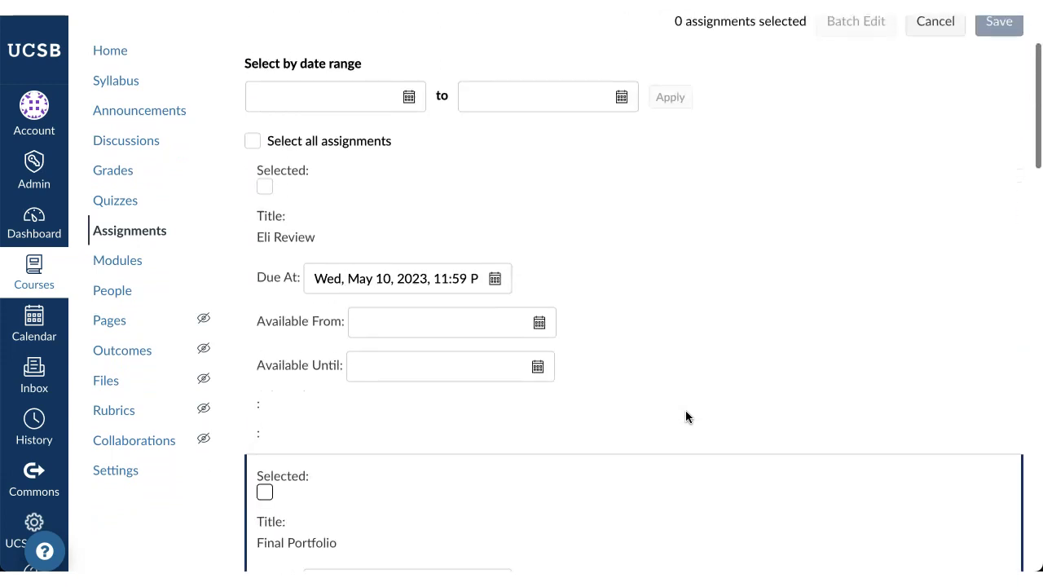
{"action": "left_click", "coordinate": [253, 142]}
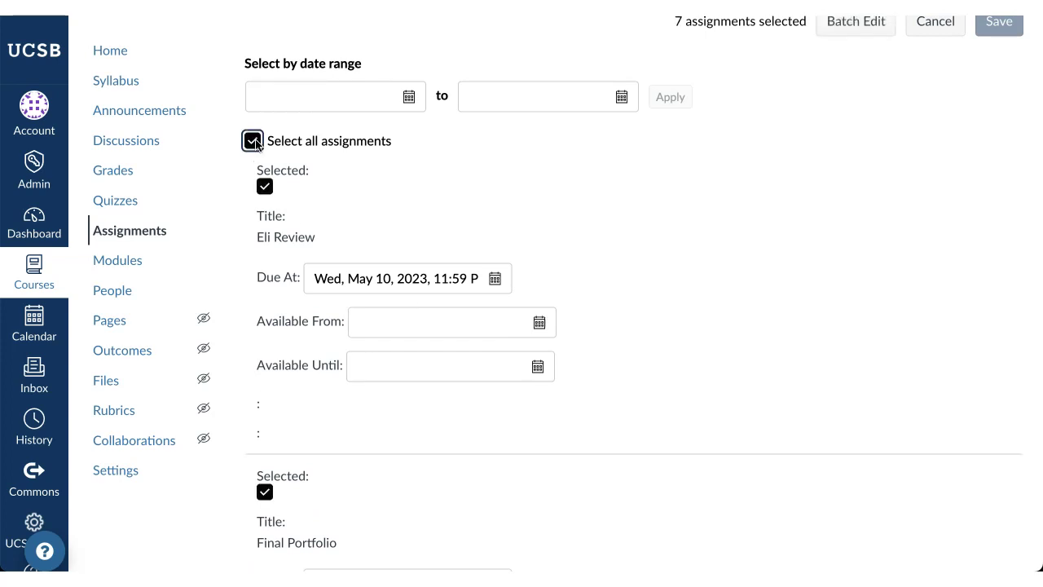
{"action": "scroll", "coordinate": [500, 184], "scroll_direction": "up", "scroll_amount": 2}
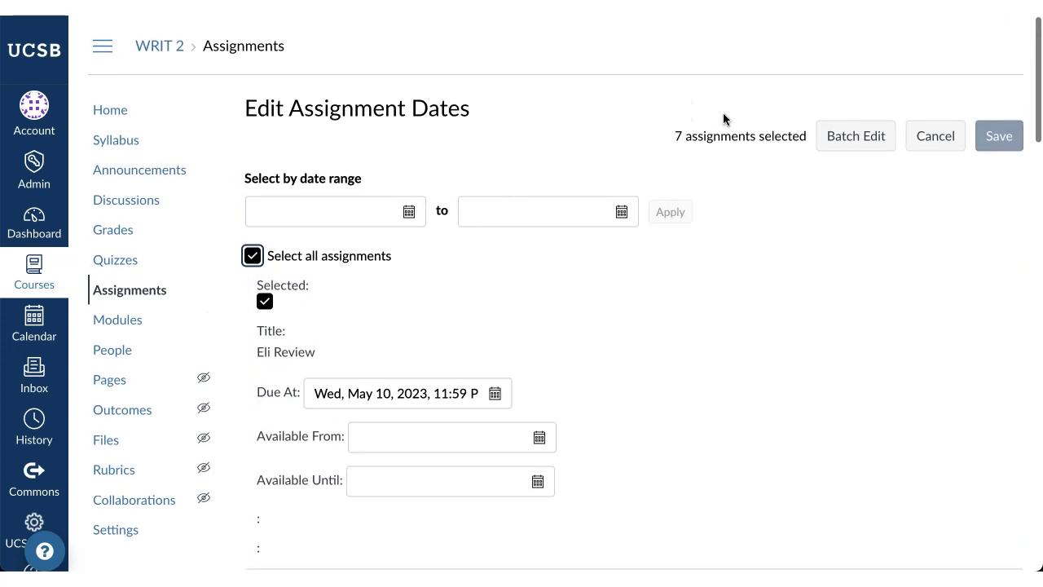
{"action": "left_click", "coordinate": [857, 138]}
{"action": "left_click", "coordinate": [526, 298]}
- Shift all selected assignments' dates forward by 11 days
{"action": "left_click", "coordinate": [527, 298]}
{"action": "left_click", "coordinate": [526, 299]}
{"action": "left_click", "coordinate": [526, 299]}
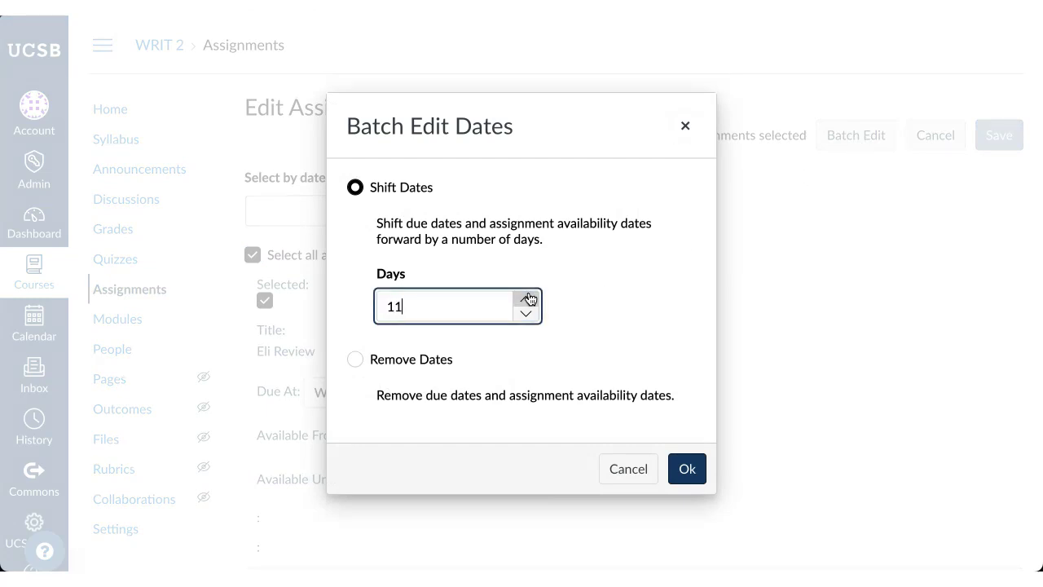
{"action": "left_click", "coordinate": [686, 468]}
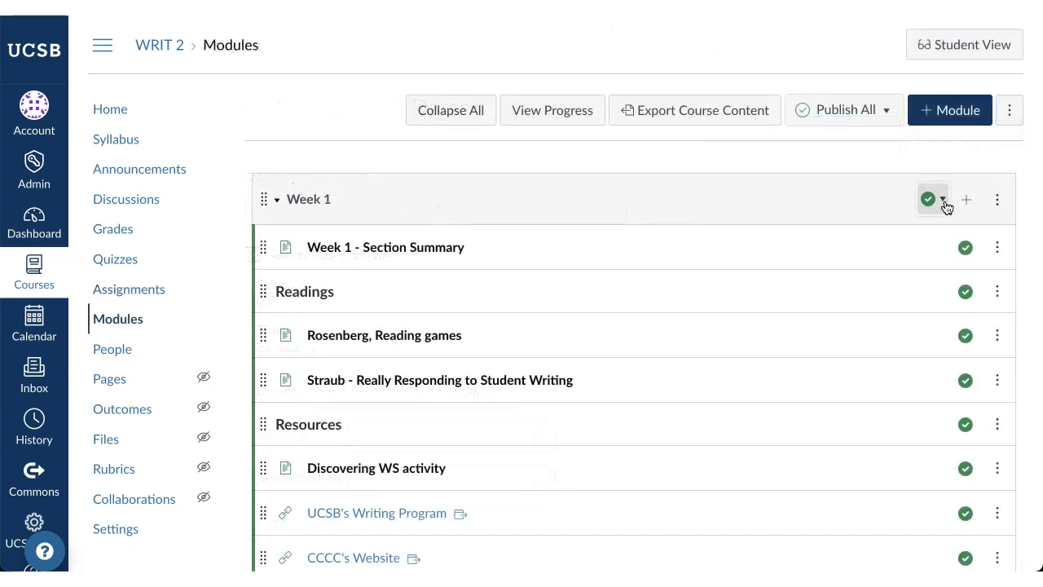
- Check Week 1's publish options without changes, then unpublish only the Week 1 - Section Summary item
{"action": "left_click", "coordinate": [945, 206]}
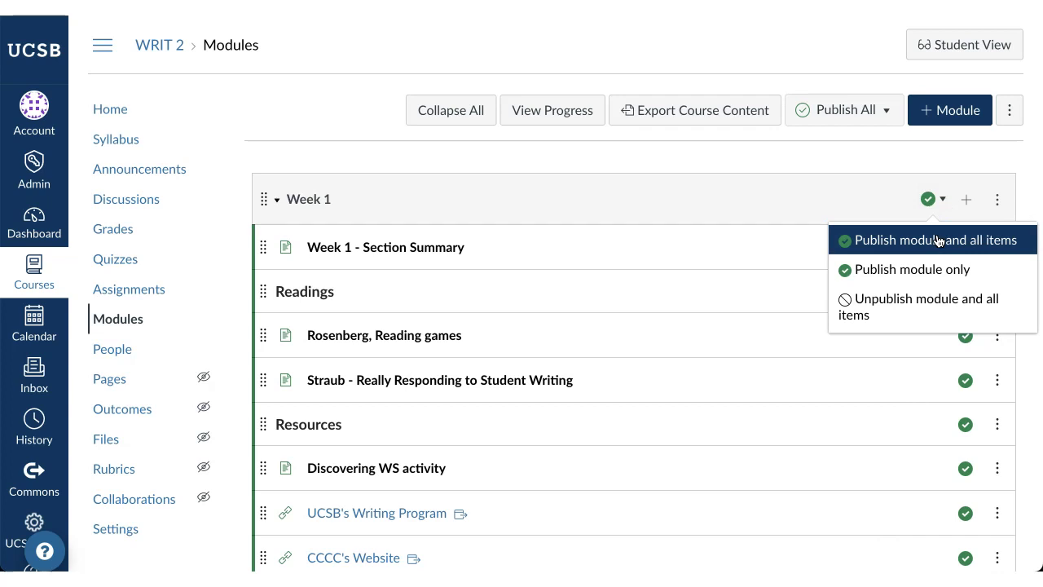
{"action": "left_click", "coordinate": [846, 162]}
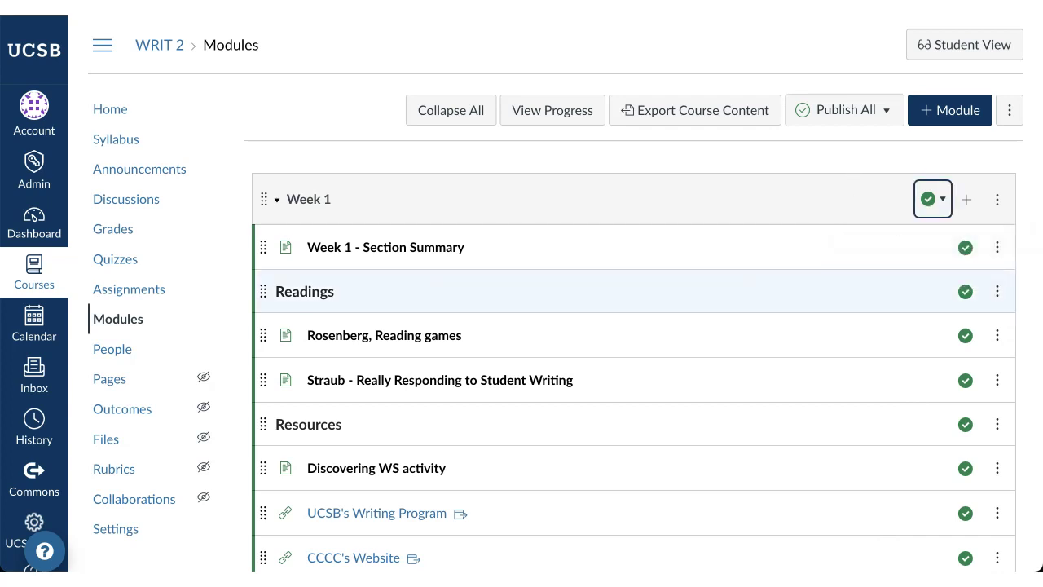
{"action": "left_click", "coordinate": [965, 248]}
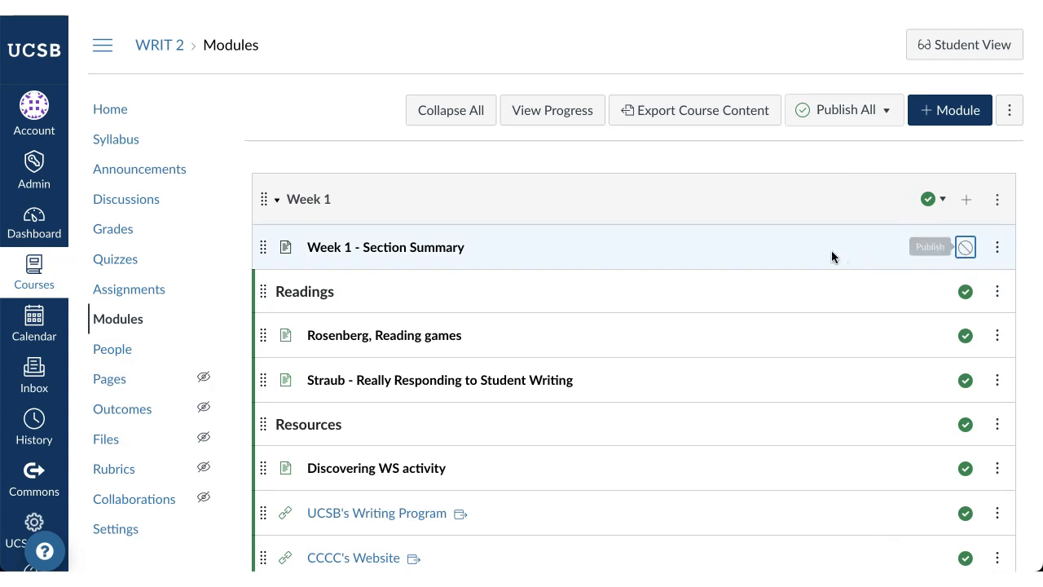